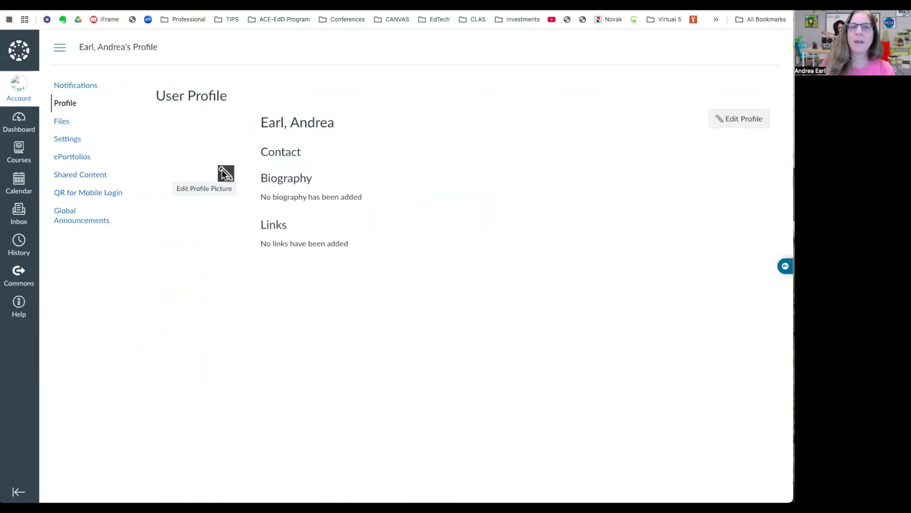
- Upload a portrait photo as the profile picture of the user account and save it
click(195, 188)
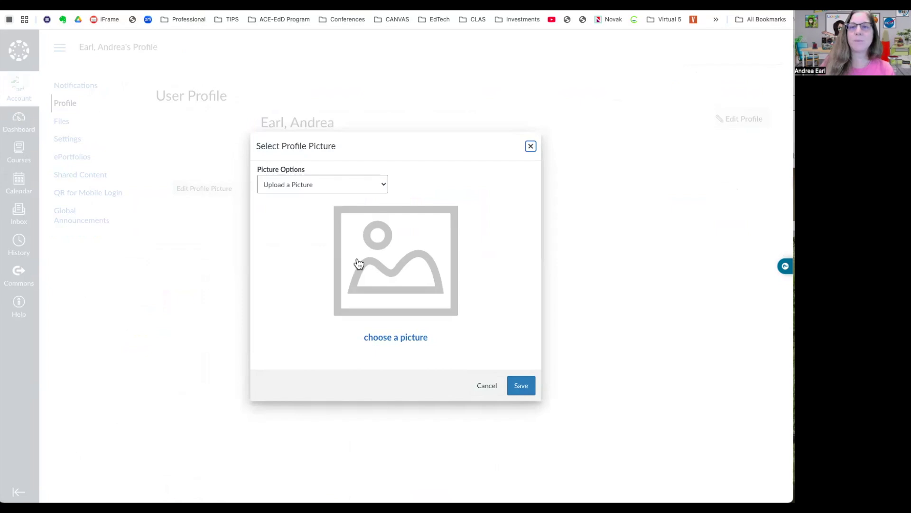
click(397, 264)
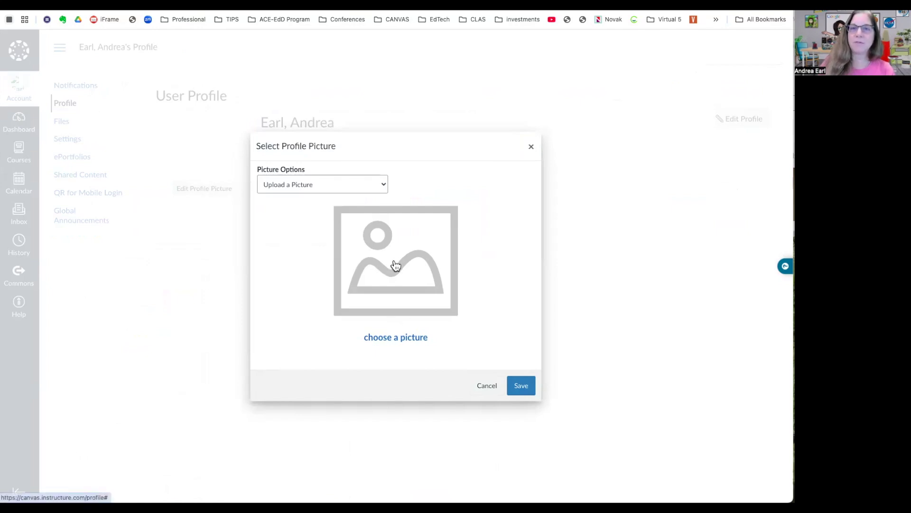
click(522, 386)
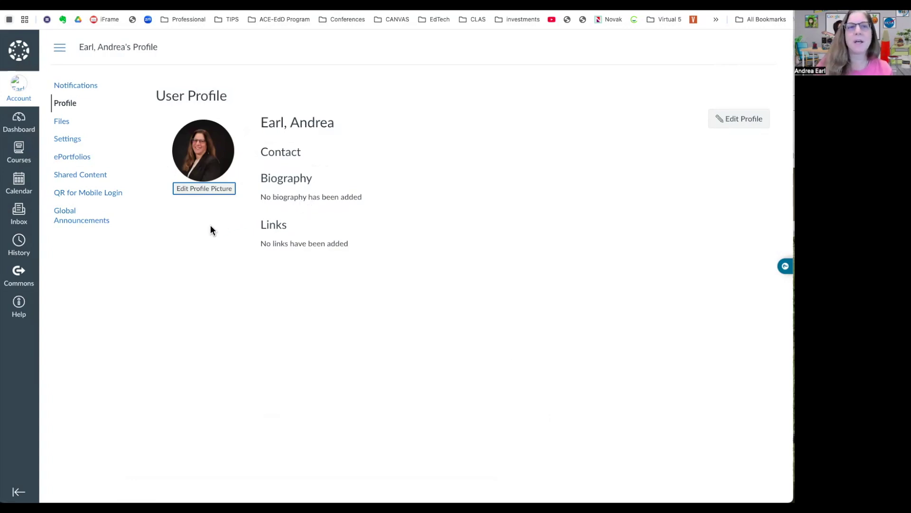
- Open the account's notification settings and dismiss the two information banners above the list
click(77, 89)
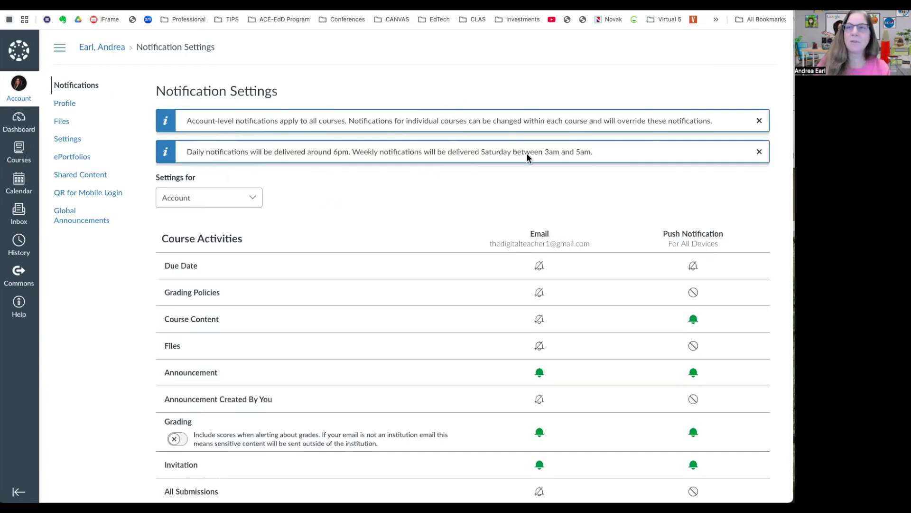
click(759, 122)
click(759, 122)
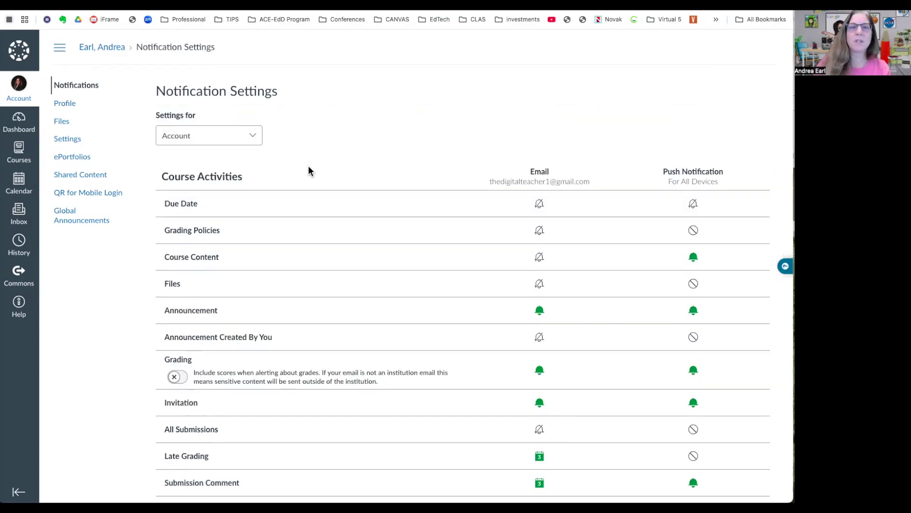
- Examine the account-level Course Activities notifications and the email frequency options for Announcement, leaving the selection as it is
click(204, 134)
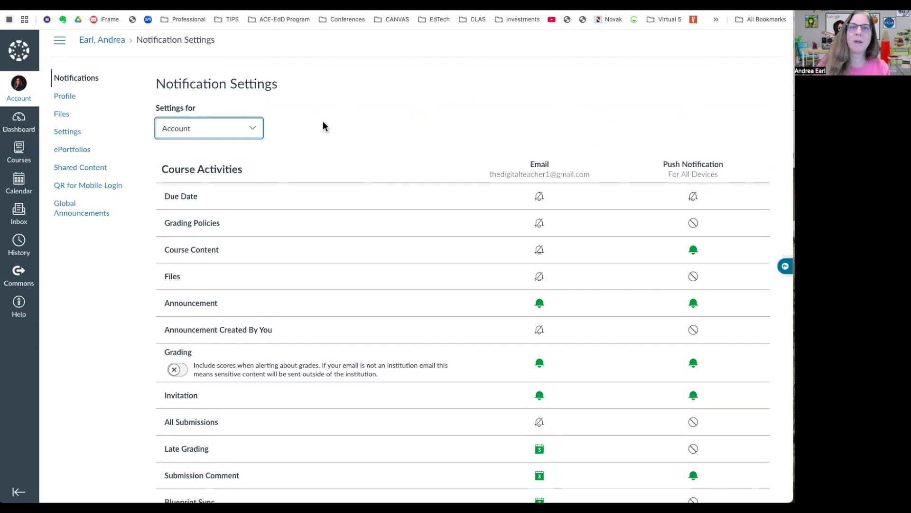
scroll(289, 197, down, 2)
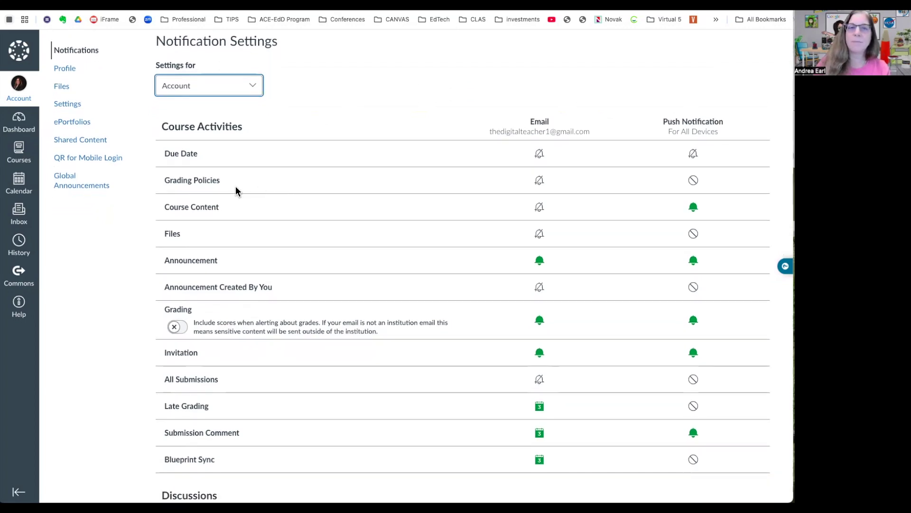
scroll(233, 190, down, 4)
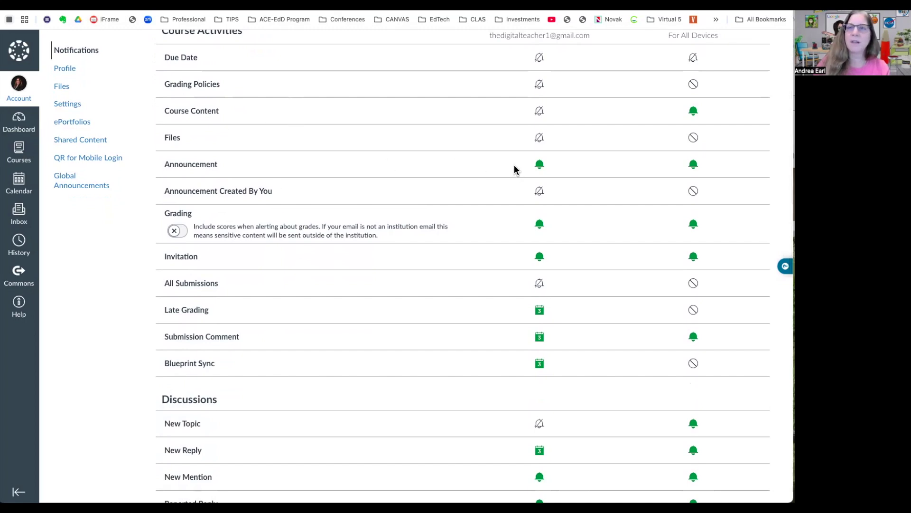
scroll(514, 166, up, 2)
click(539, 209)
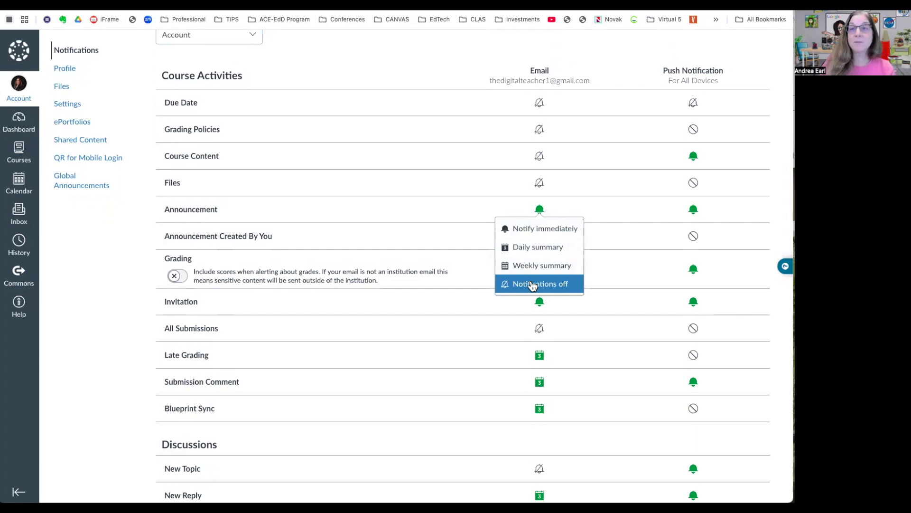
click(422, 217)
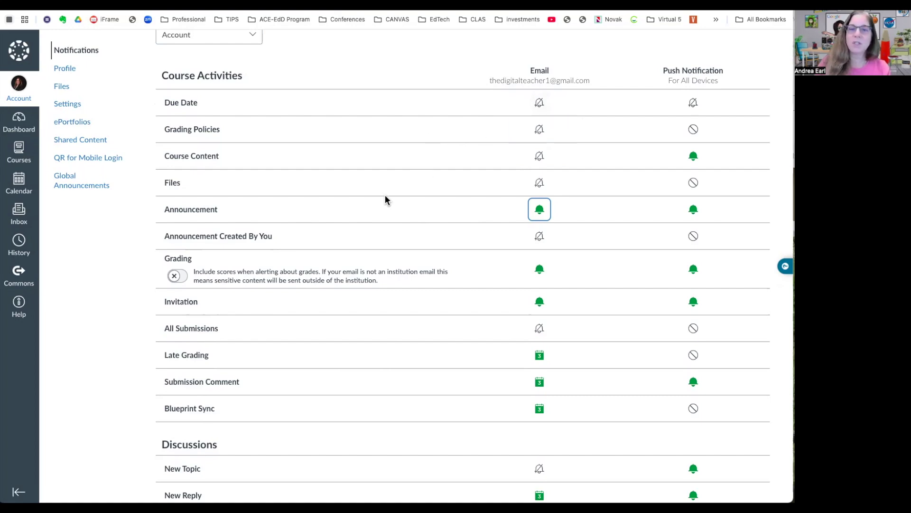
- Enable including scores in grading notifications for the whole account
scroll(389, 193, down, 4)
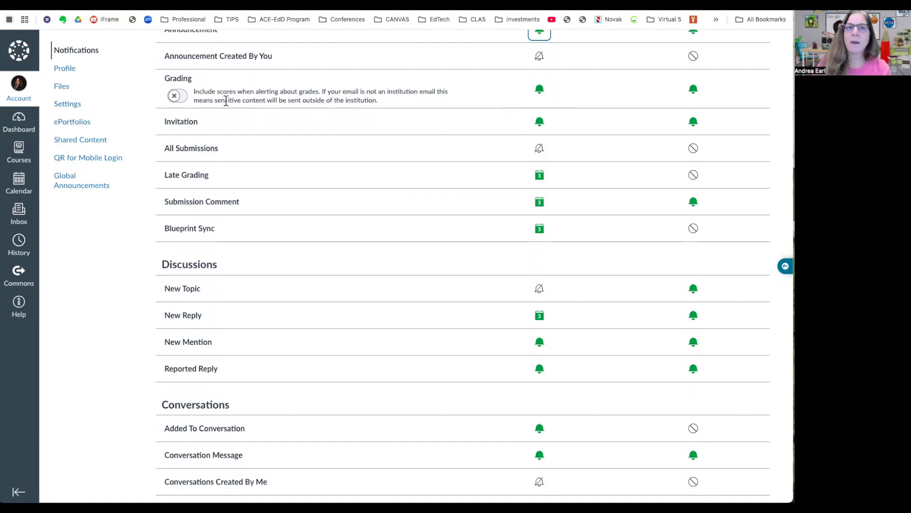
click(178, 96)
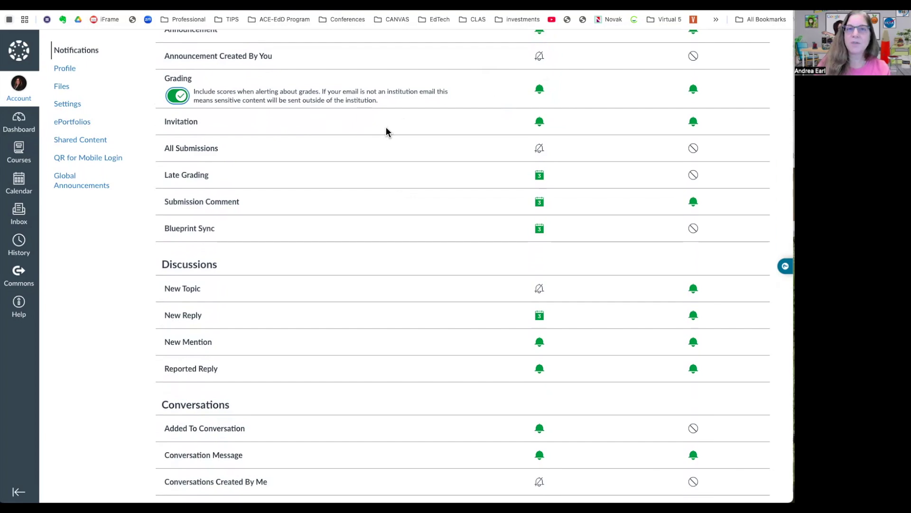
scroll(386, 127, up, 4)
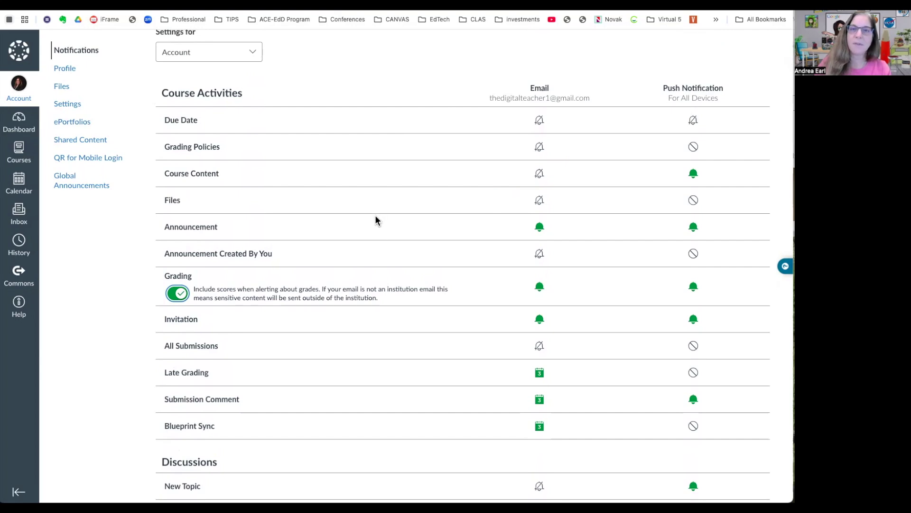
- Review the account's notification preferences for Course Activities, Discussions, Conversations, Scheduling, Groups and Conferences
scroll(327, 241, down, 1)
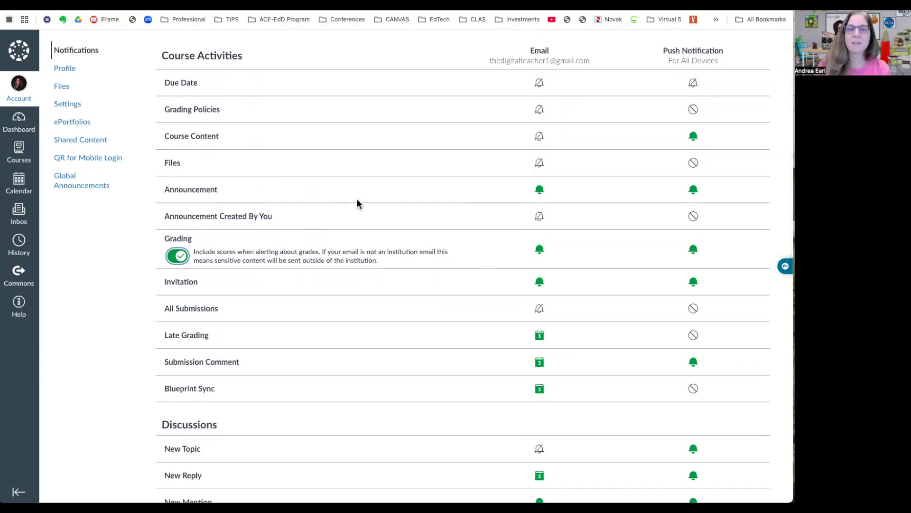
scroll(340, 203, down, 4)
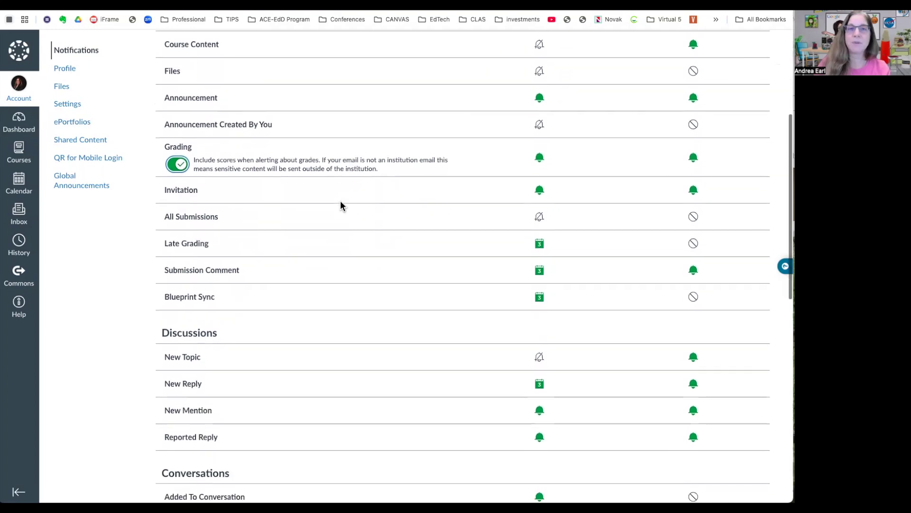
scroll(341, 204, down, 6)
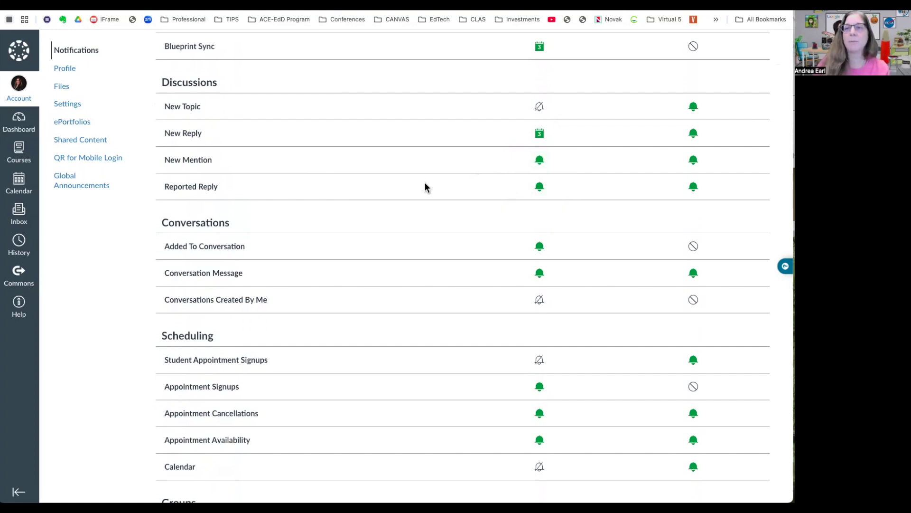
scroll(425, 184, down, 4)
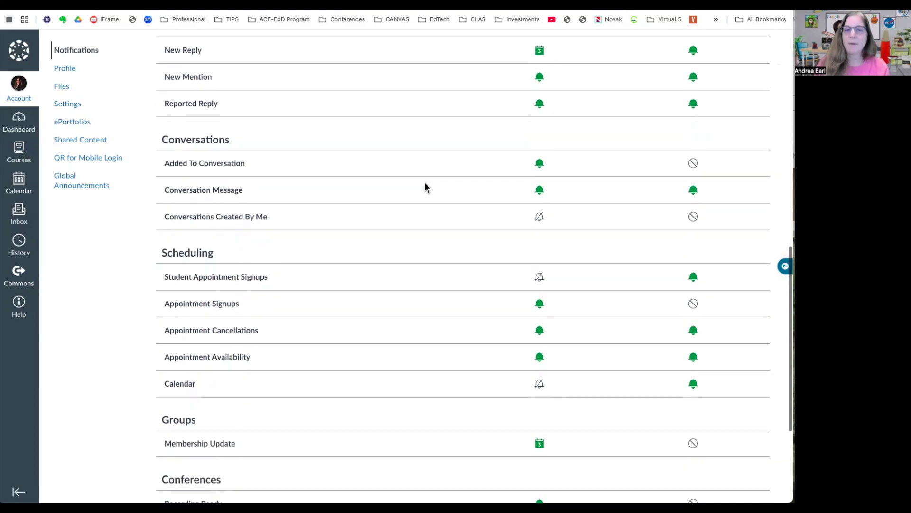
scroll(425, 186, down, 1)
scroll(425, 187, down, 1)
scroll(426, 183, up, 8)
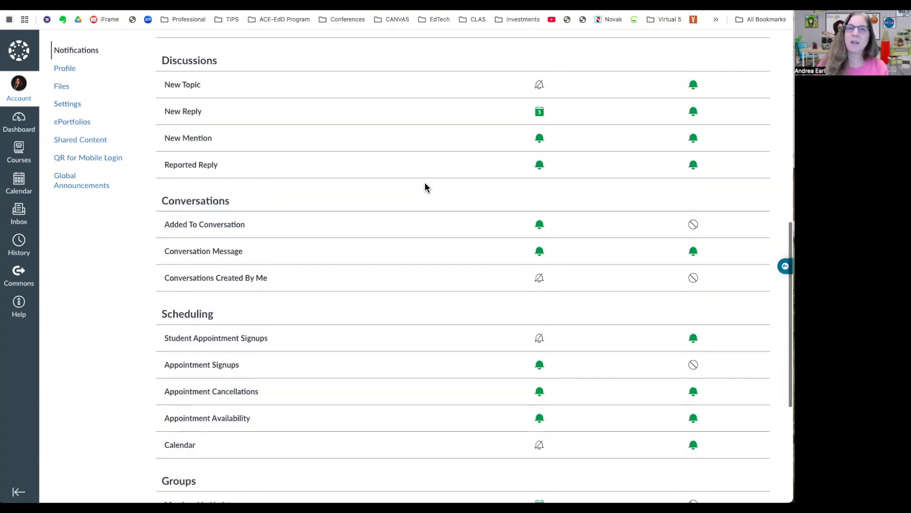
scroll(426, 186, up, 6)
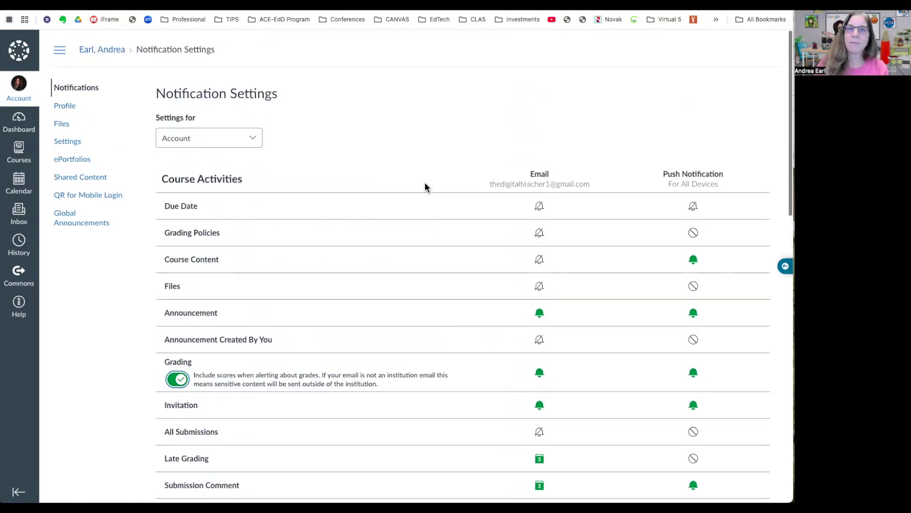
- Show the notification settings for the course ECforALL ACT 1 PD Resources instead of the account
click(252, 137)
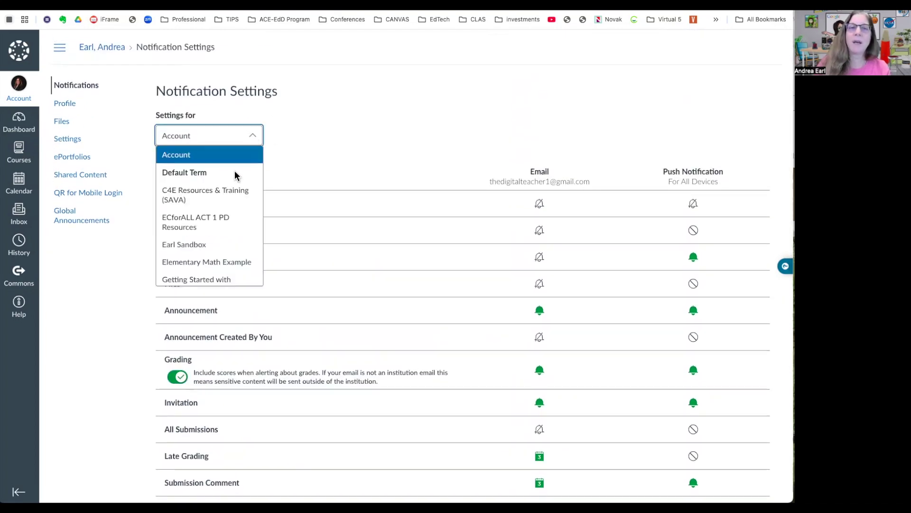
scroll(236, 169, down, 1)
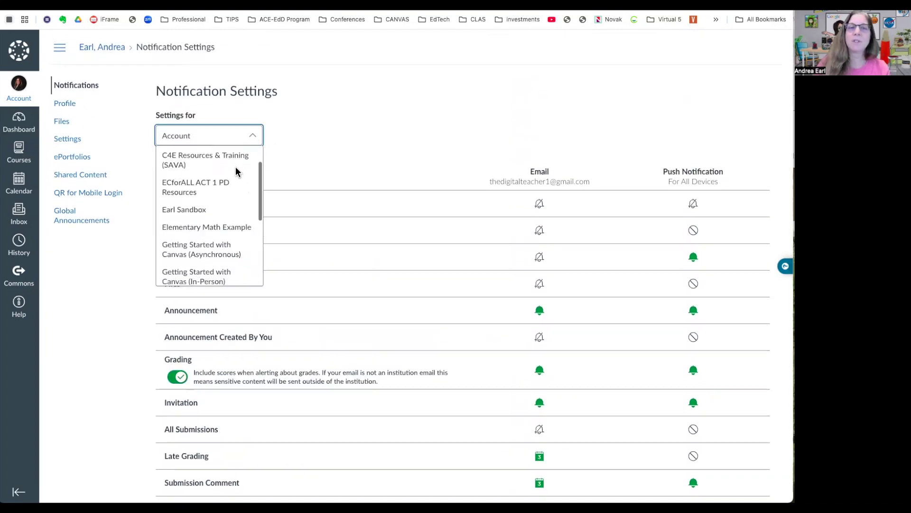
click(185, 195)
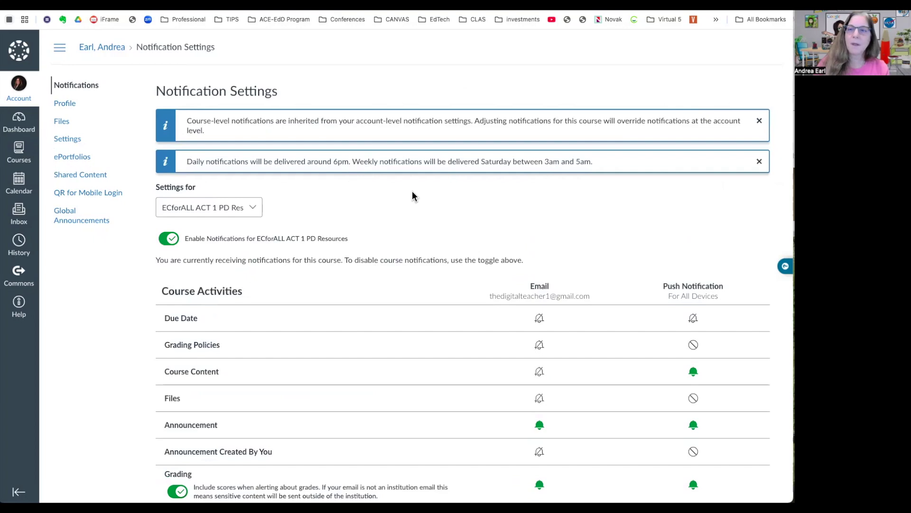
- Turn off email notifications for Late Grading in the ECforALL ACT 1 PD Resources course
scroll(412, 191, down, 4)
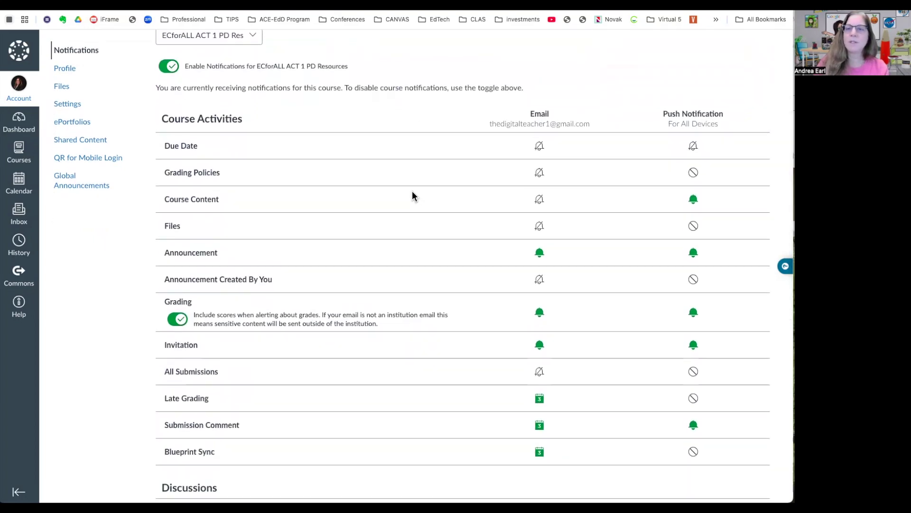
scroll(412, 191, down, 2)
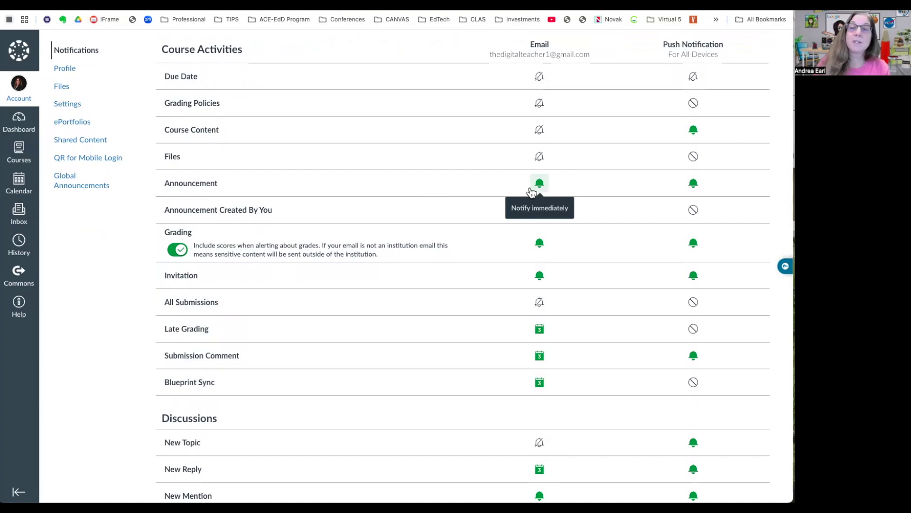
scroll(445, 196, down, 2)
scroll(444, 197, down, 3)
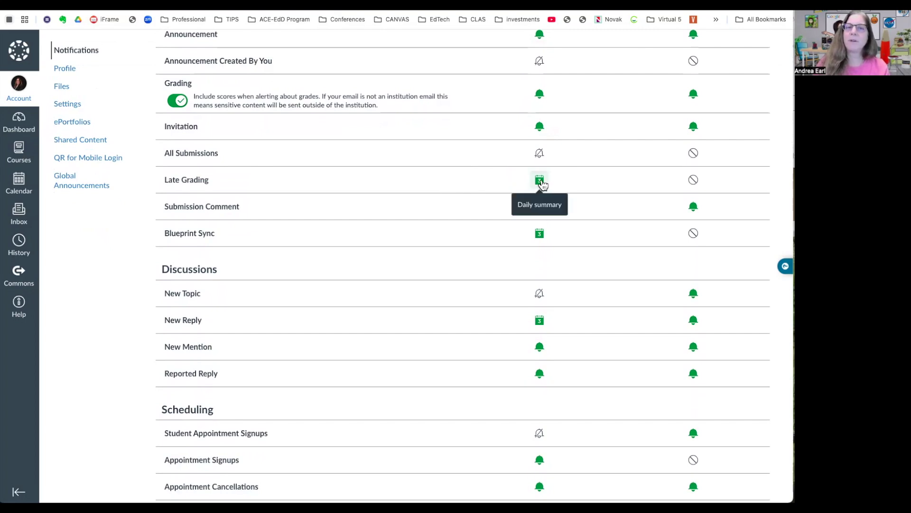
click(540, 181)
click(523, 257)
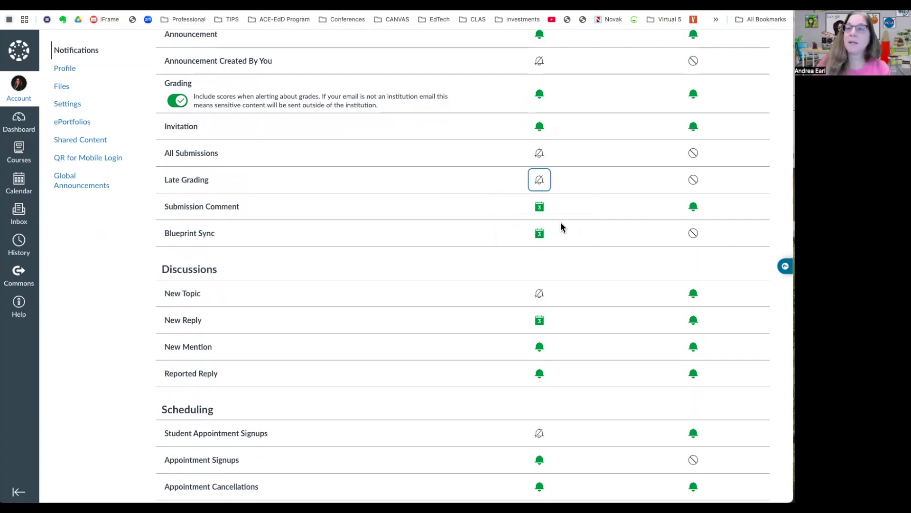
- Open the account's Global Announcements and check both the current and the recent ones
scroll(560, 223, down, 2)
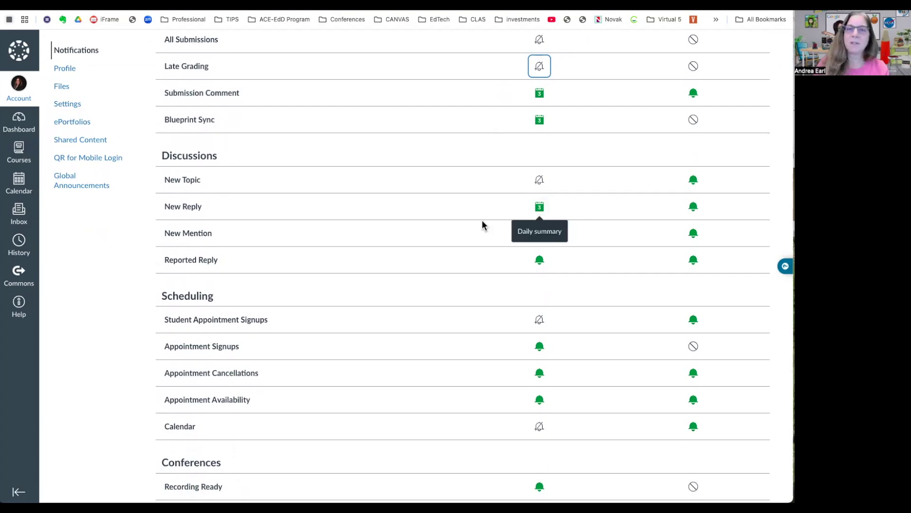
click(72, 180)
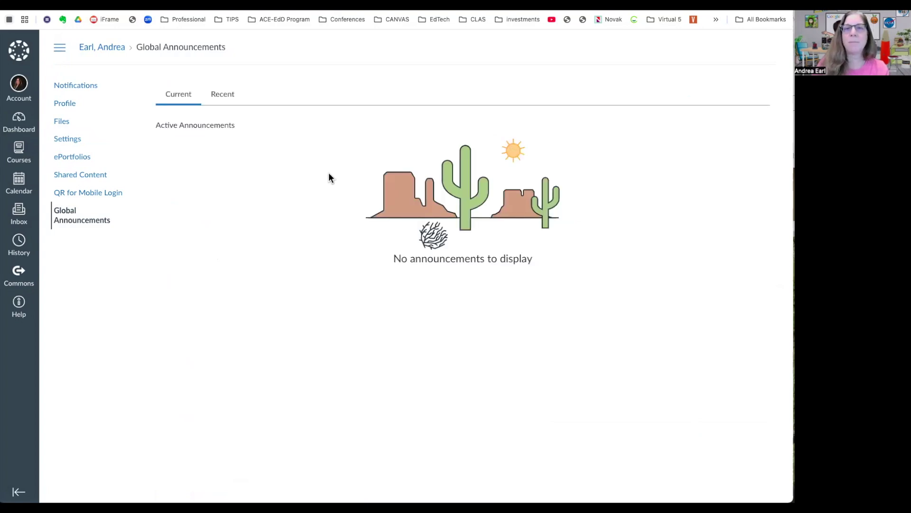
click(221, 94)
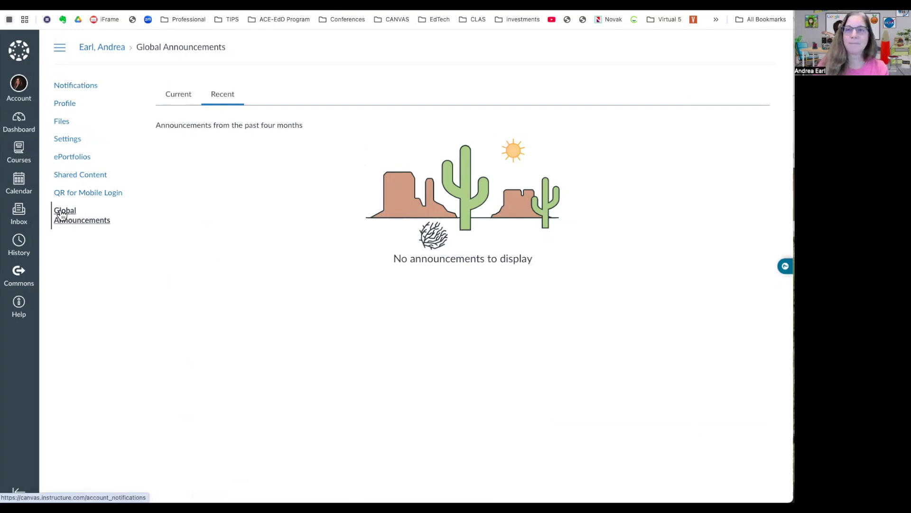
- Go to the Dashboard and look through the published and unpublished course cards
click(19, 122)
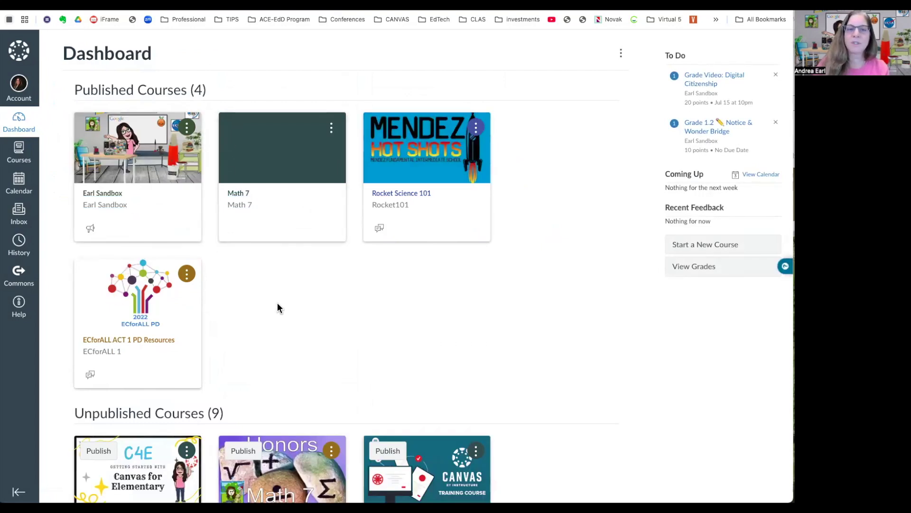
scroll(277, 307, down, 8)
scroll(278, 309, up, 8)
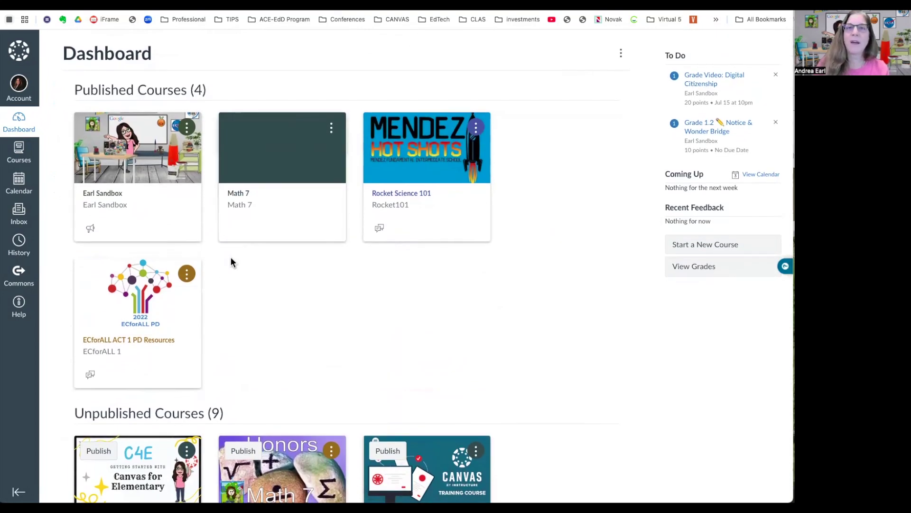
- Switch the Color Overlay of the dashboard's course cards on and back off
click(620, 53)
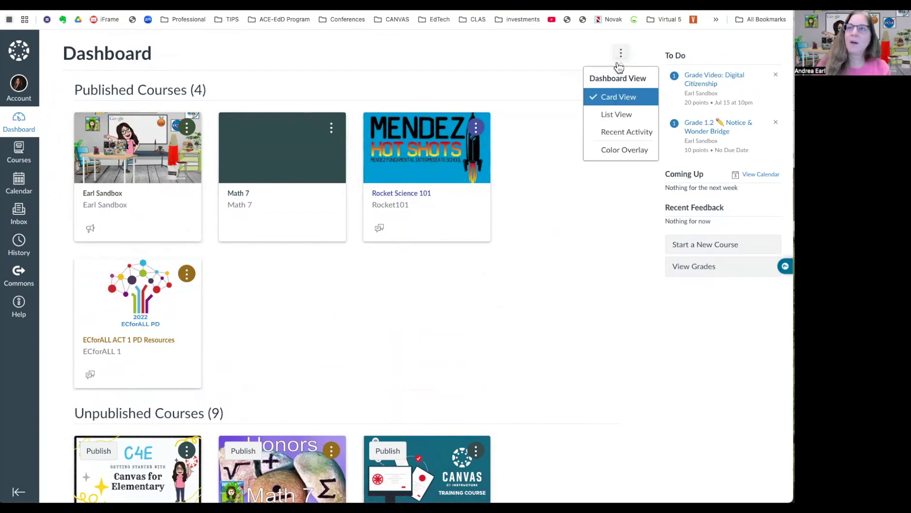
click(612, 151)
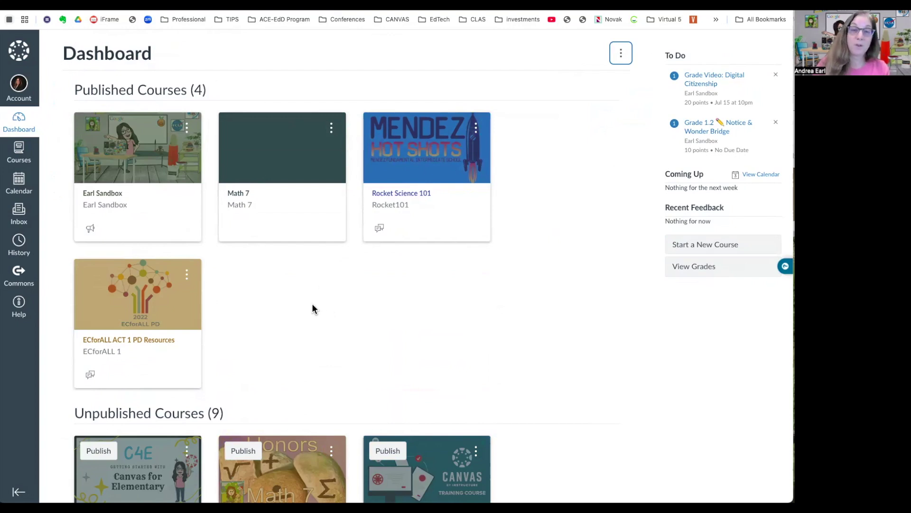
click(623, 55)
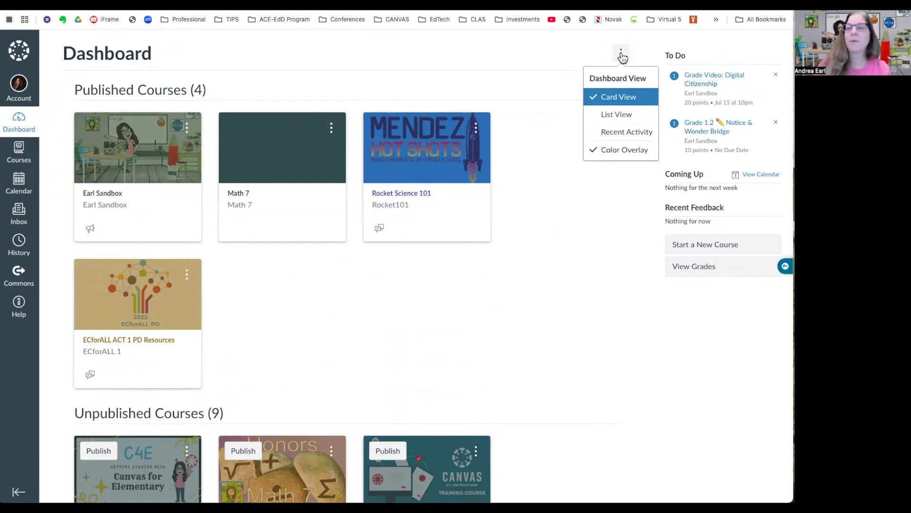
click(617, 151)
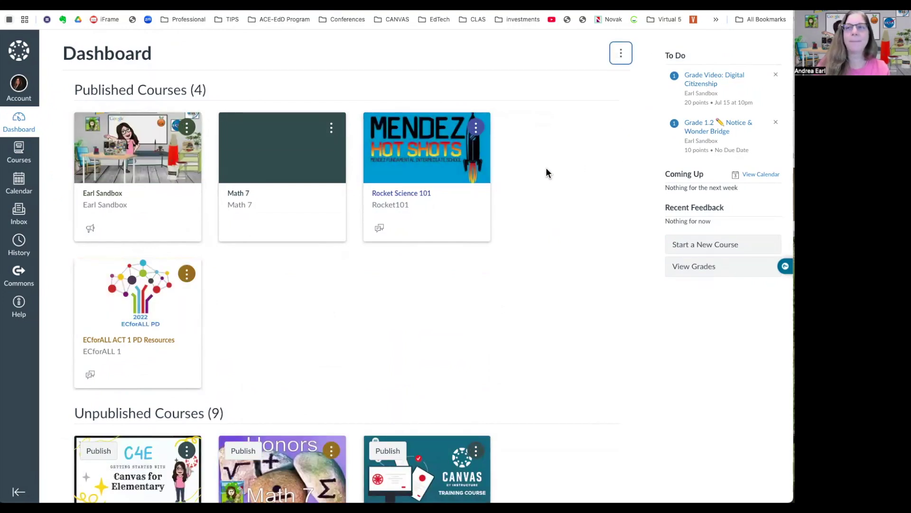
- Switch the dashboard to List View, dismiss the notice about planned items, and return to Card View
click(621, 56)
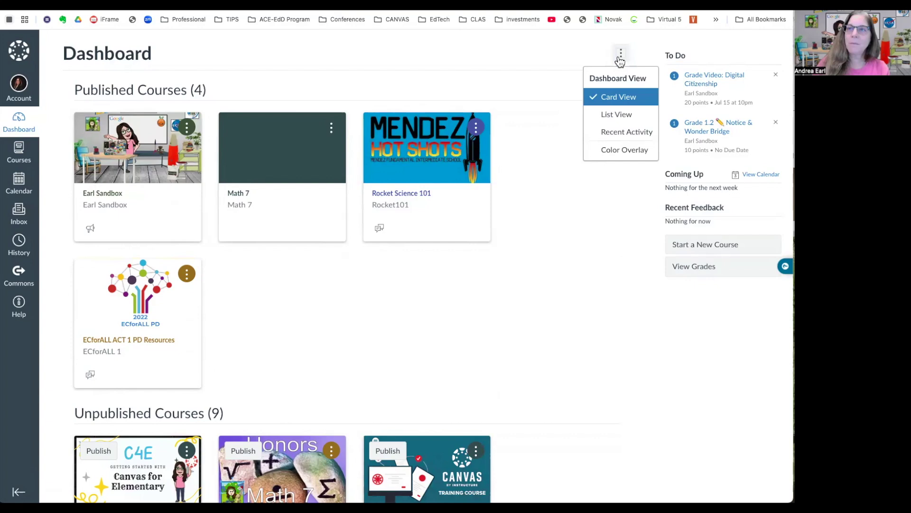
click(610, 118)
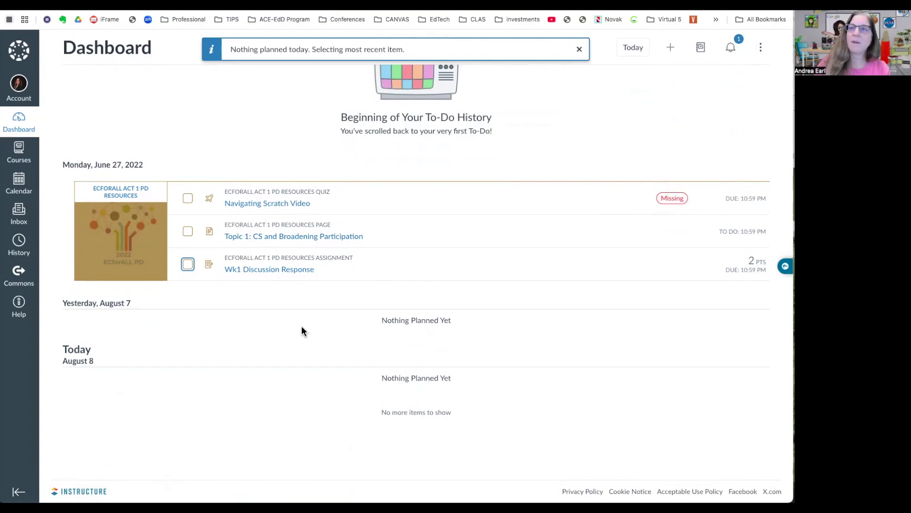
click(579, 49)
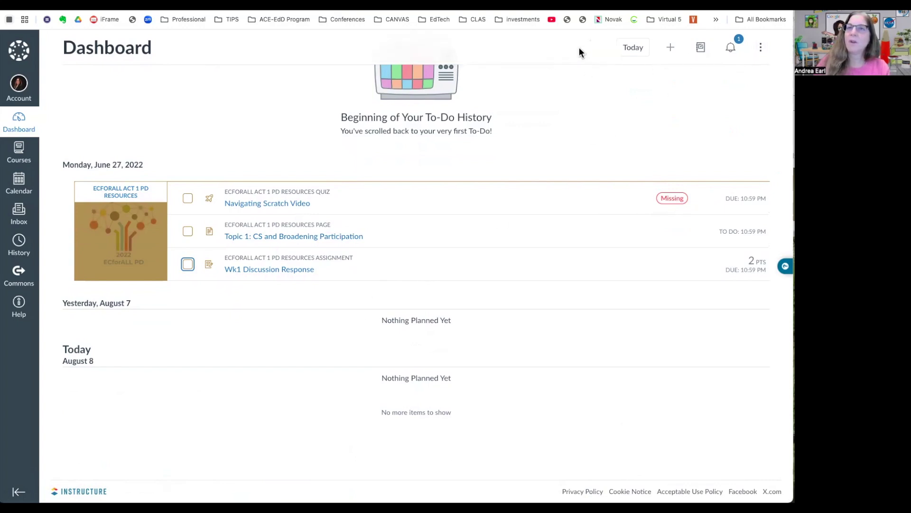
click(760, 50)
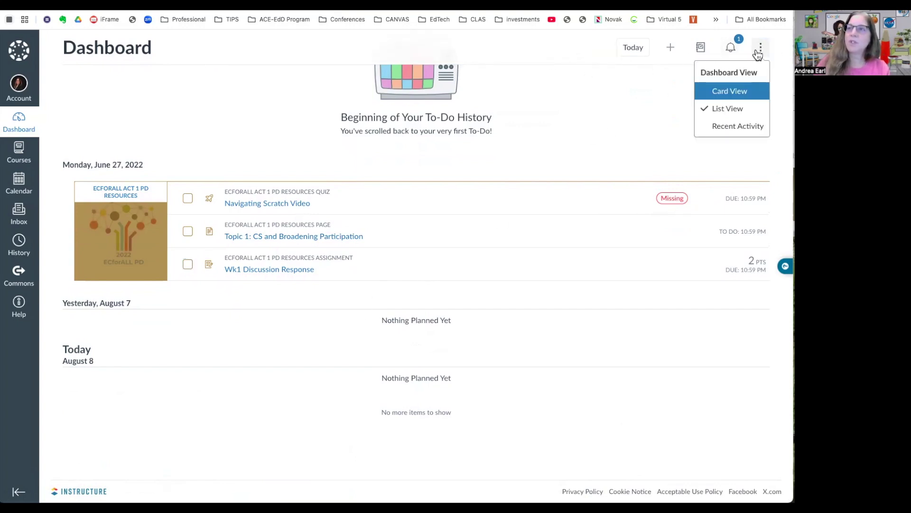
click(727, 91)
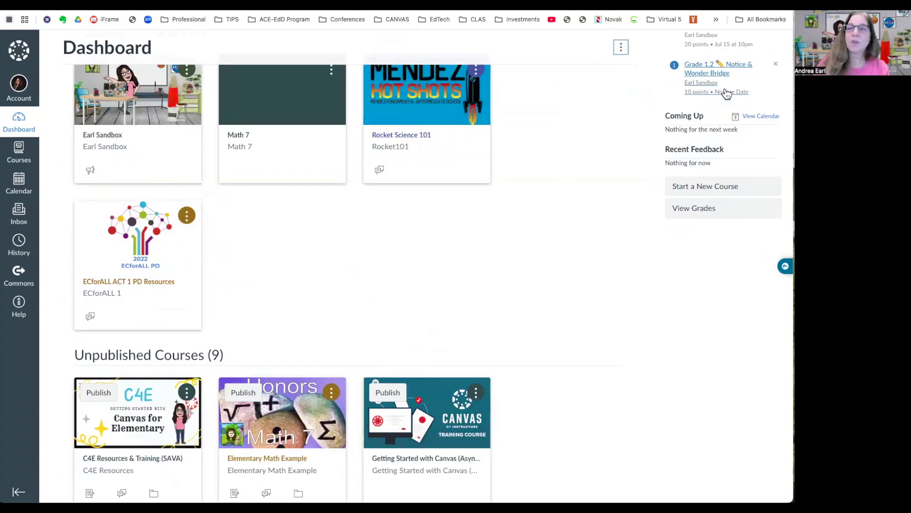
- Set the dashboard view to Recent Activity and expand the sandbox course's assignment notifications
click(622, 50)
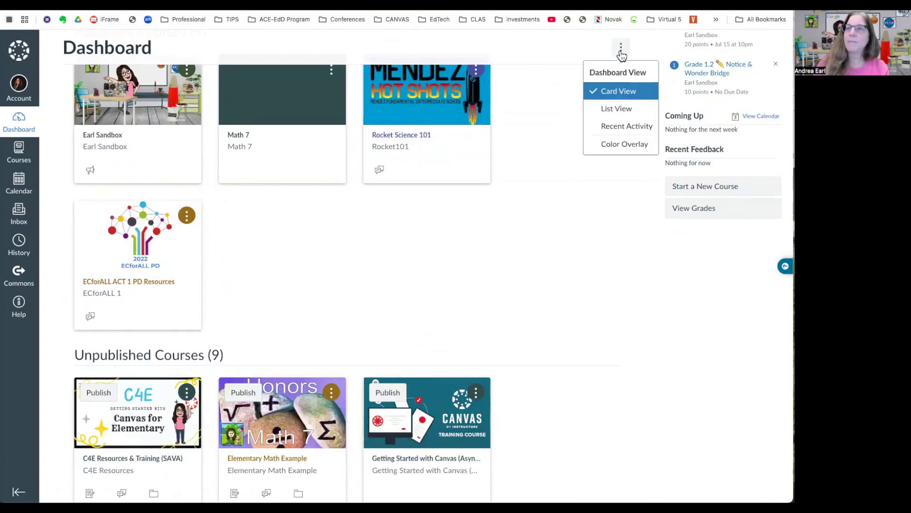
click(618, 128)
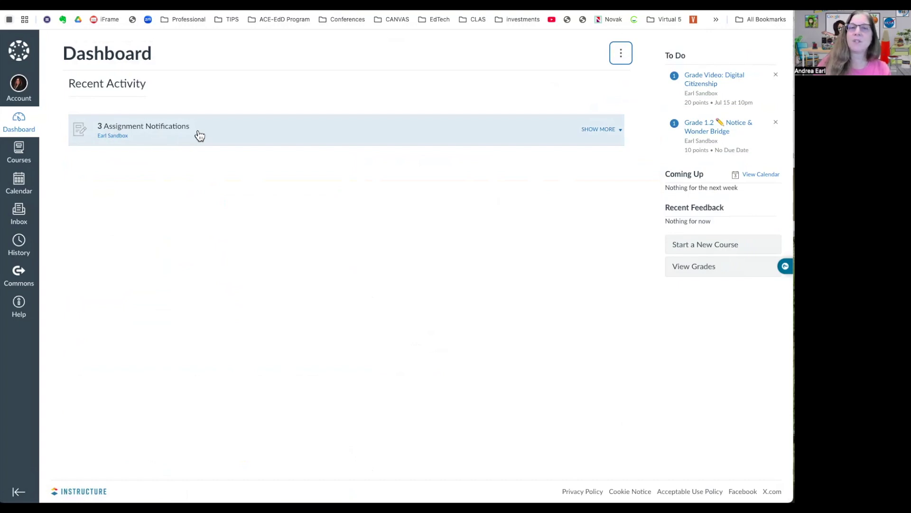
click(593, 135)
click(594, 136)
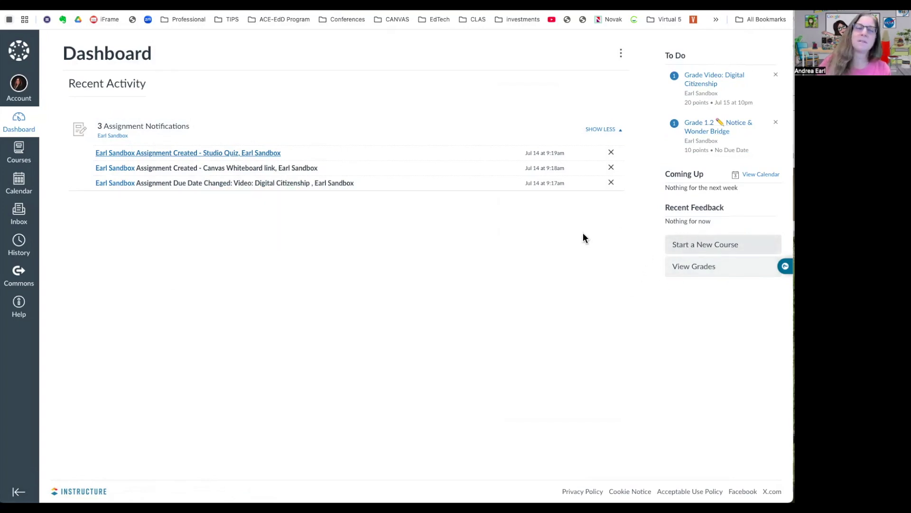
- Open the list of all courses and mark the sandbox, ECforALL ACT 1 PD Resources and Math 7 courses as favorites
click(19, 151)
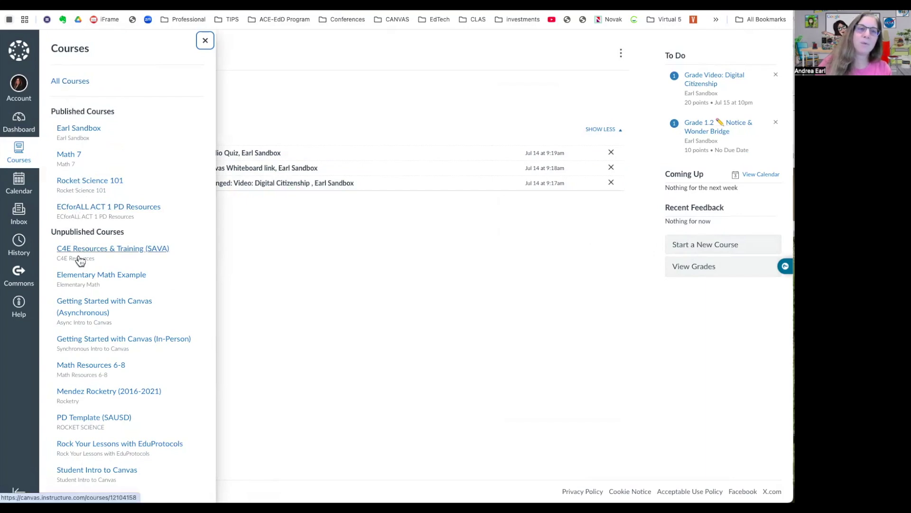
click(72, 82)
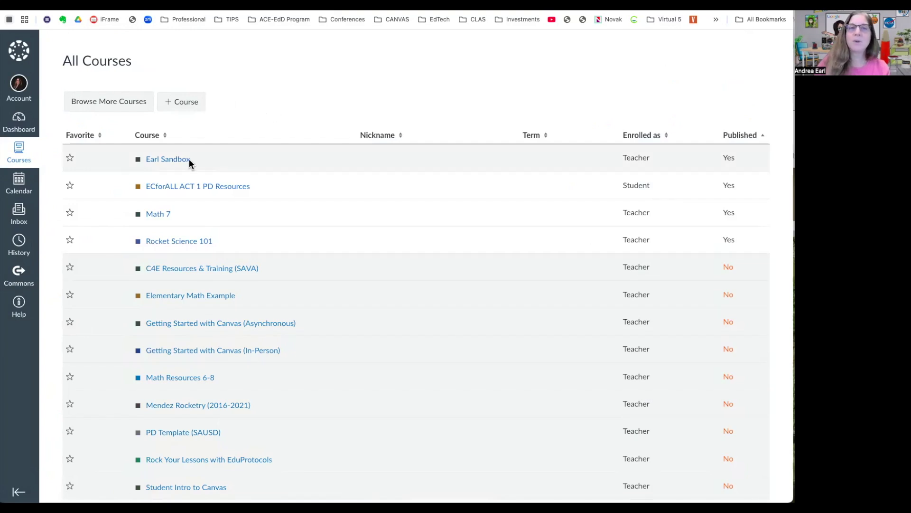
scroll(160, 163, down, 3)
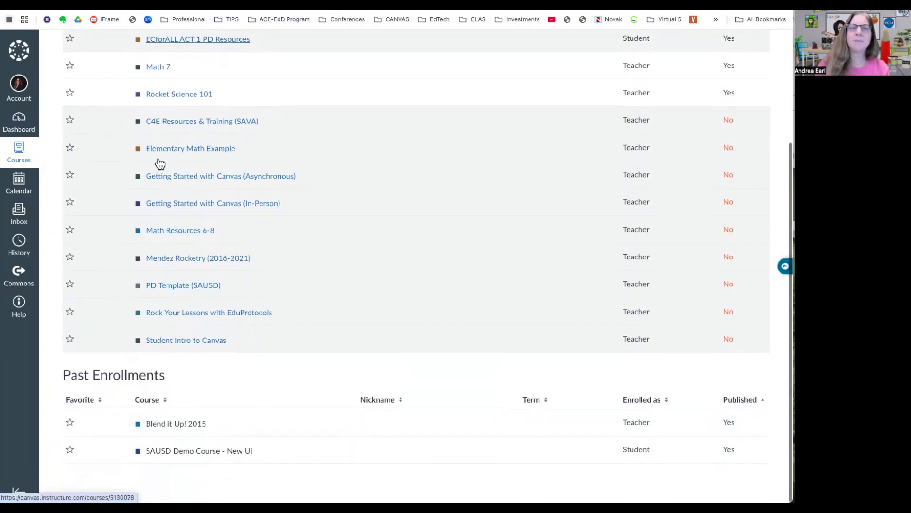
scroll(159, 163, up, 3)
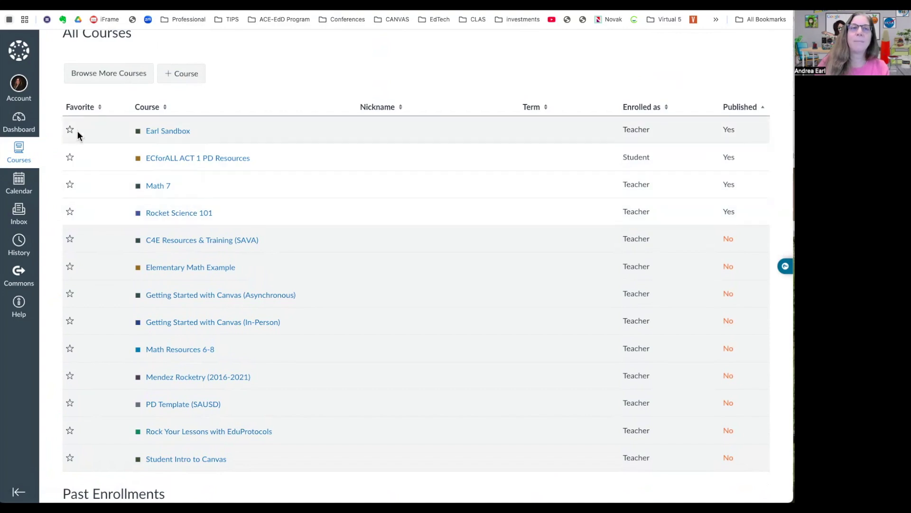
click(69, 159)
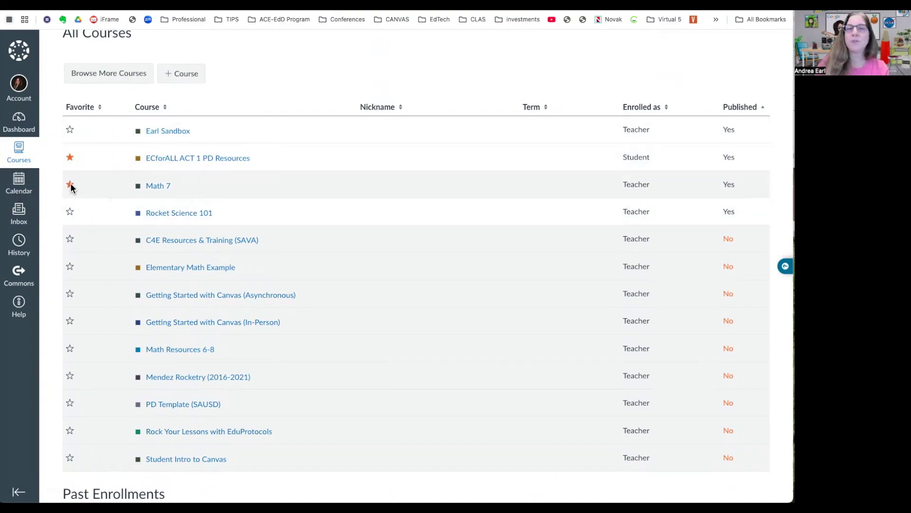
click(68, 129)
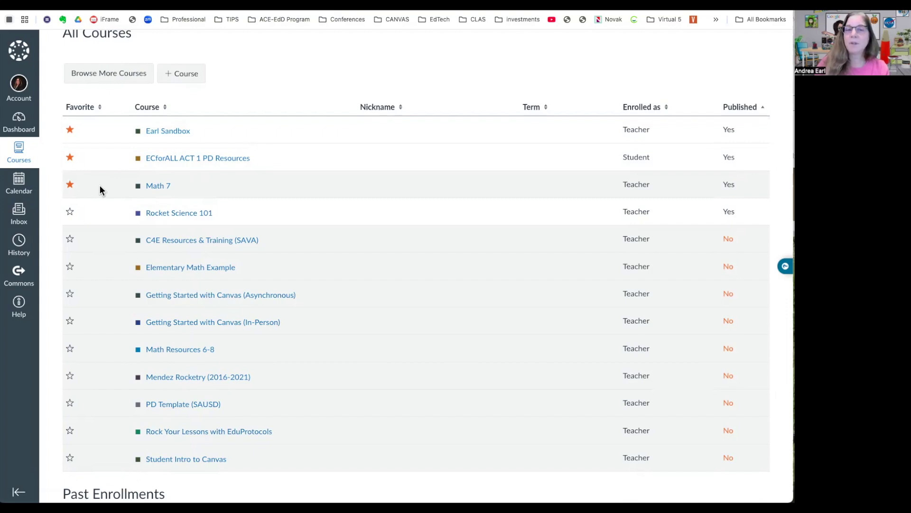
scroll(100, 188, down, 3)
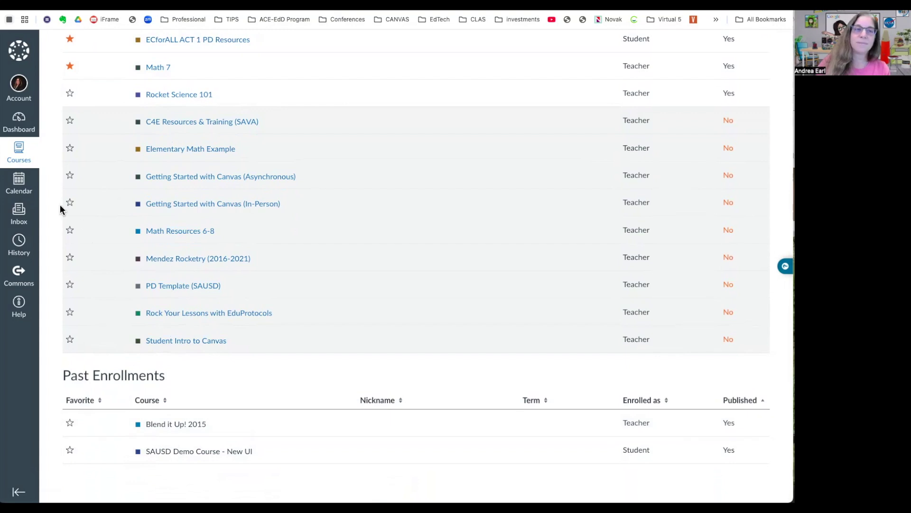
- Open the Calendar and expand its list of undated items
click(19, 185)
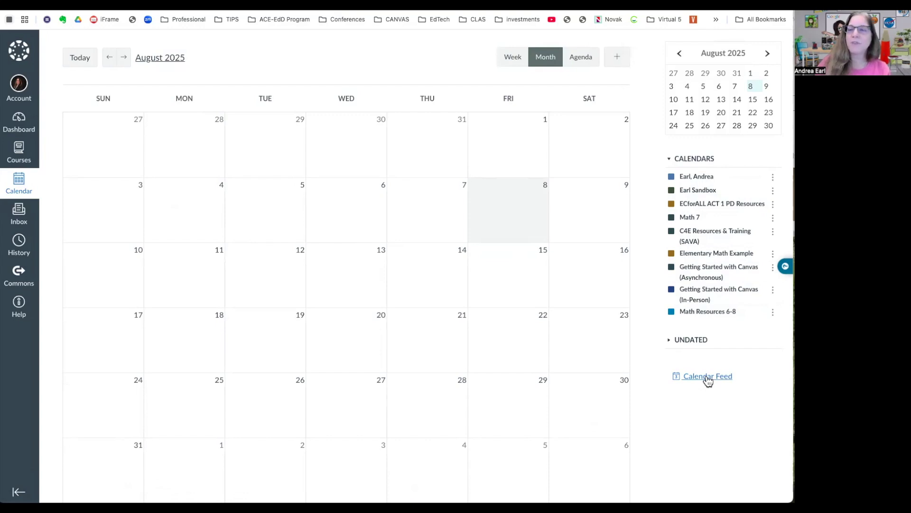
click(670, 341)
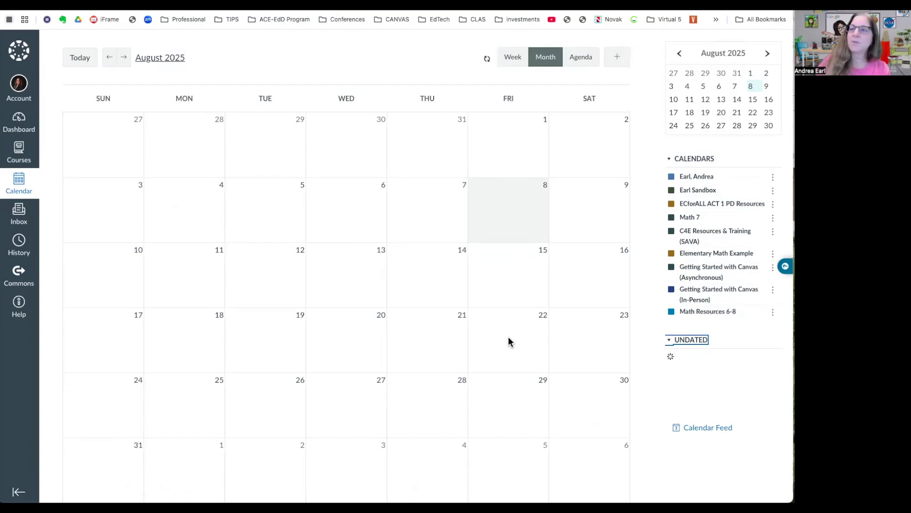
- Open the Inbox and filter its conversations to the sandbox course
click(18, 213)
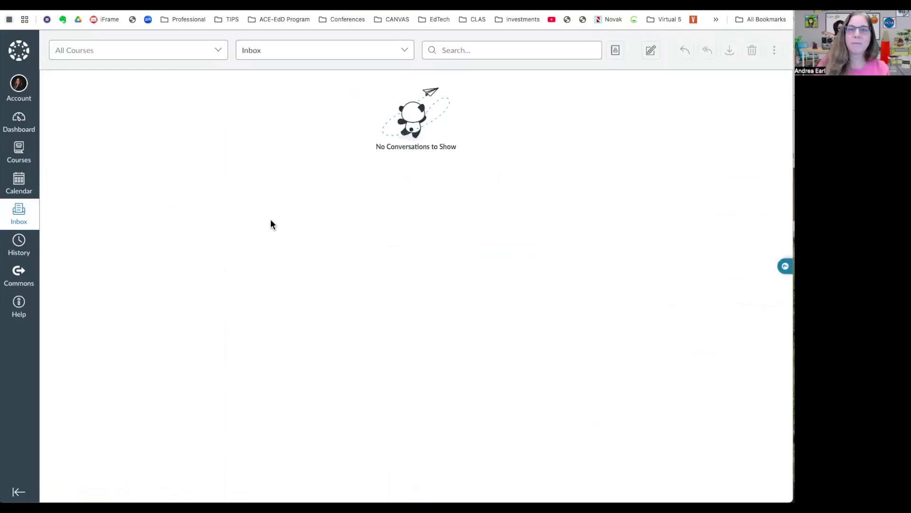
click(217, 51)
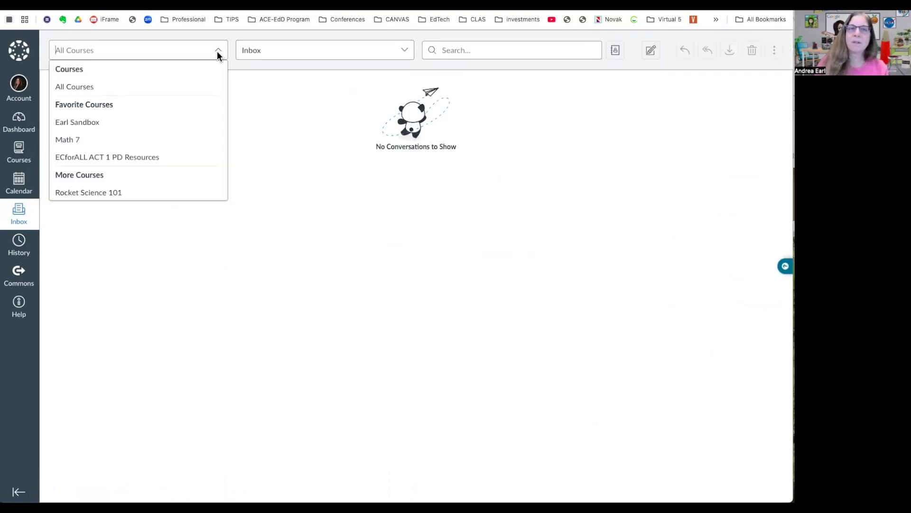
click(109, 126)
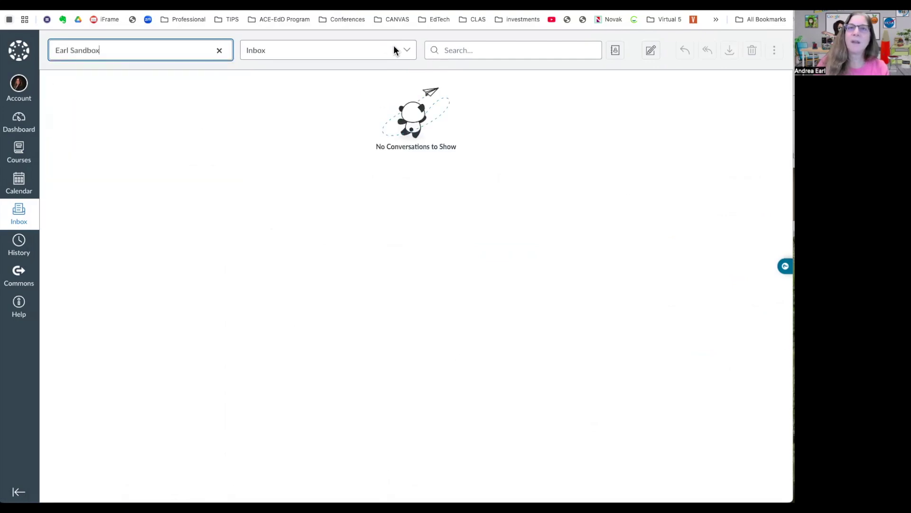
- Compose a message to the sandbox course's teacher, try to send it without any text, and close it
click(650, 51)
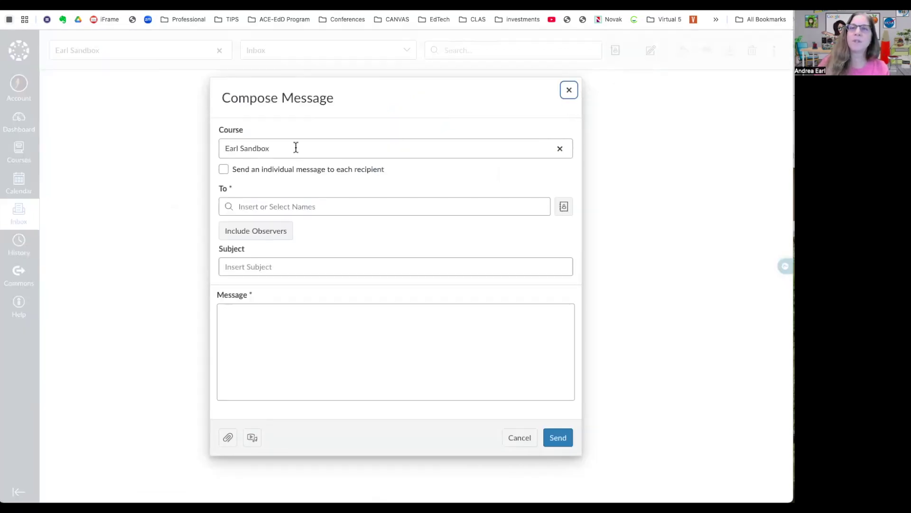
click(329, 202)
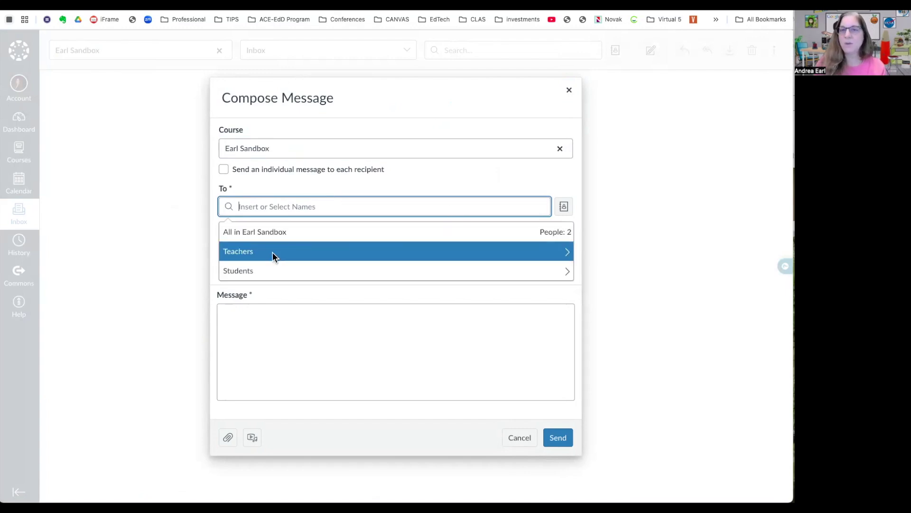
click(248, 250)
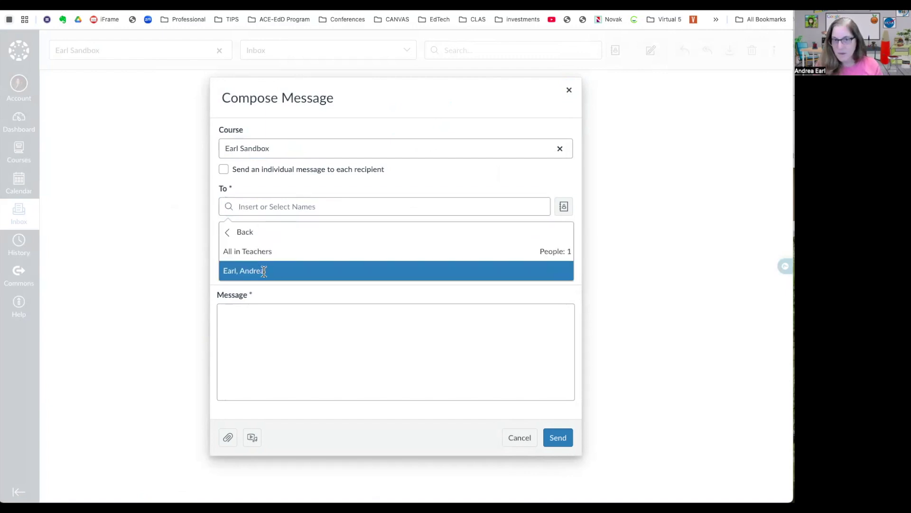
click(259, 270)
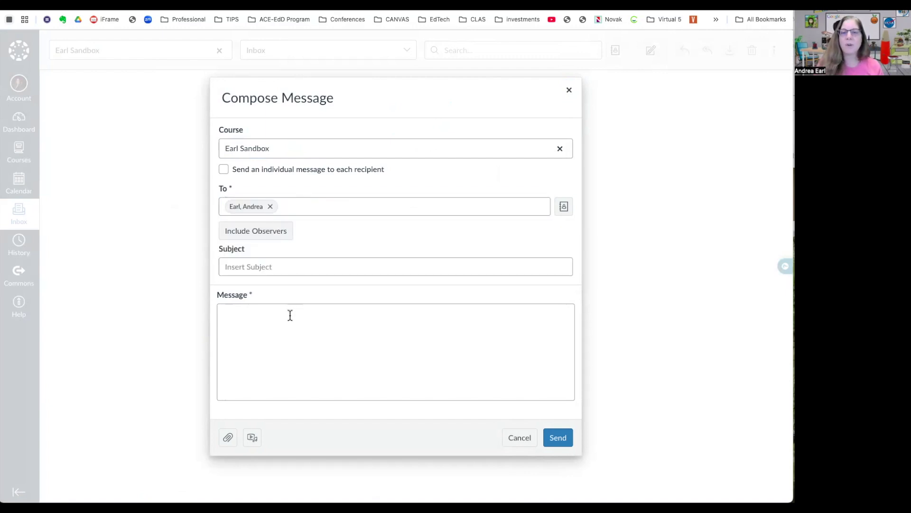
click(277, 326)
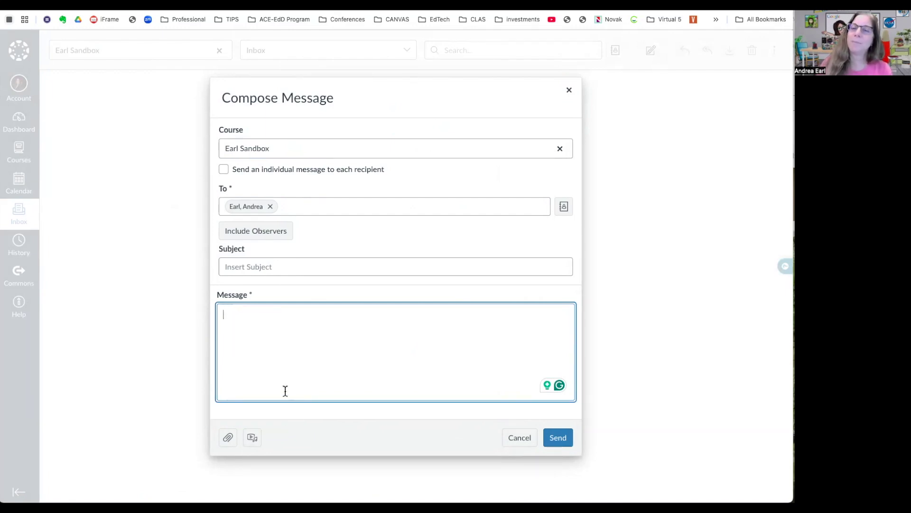
click(556, 439)
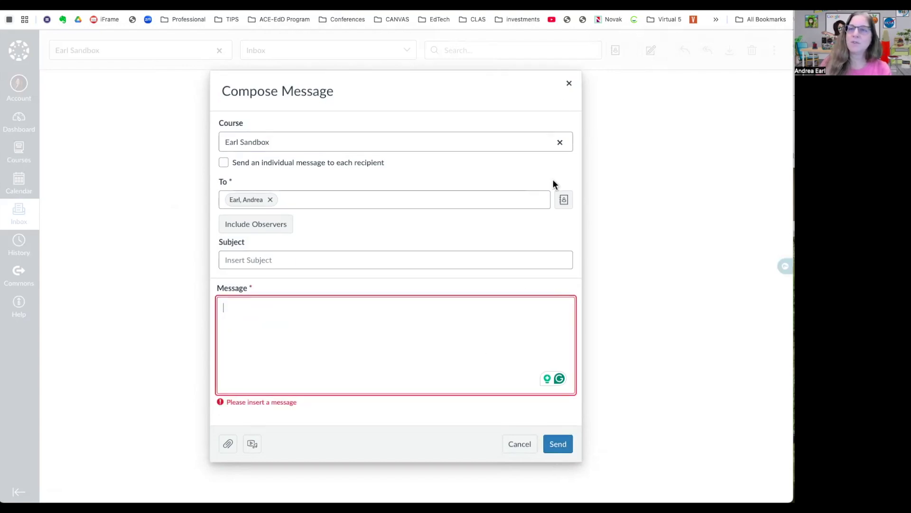
click(569, 84)
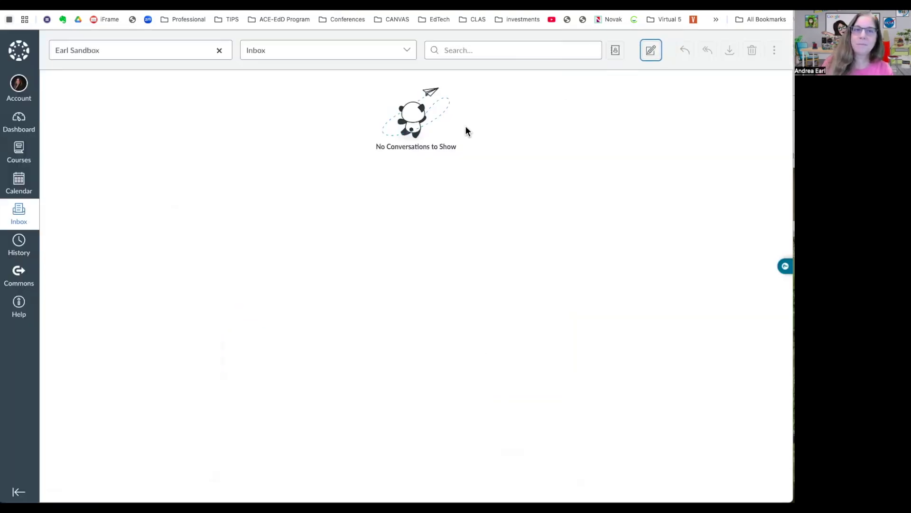
- Open the Rocket Science 101 assignments from the recent history and go to Commons
click(19, 243)
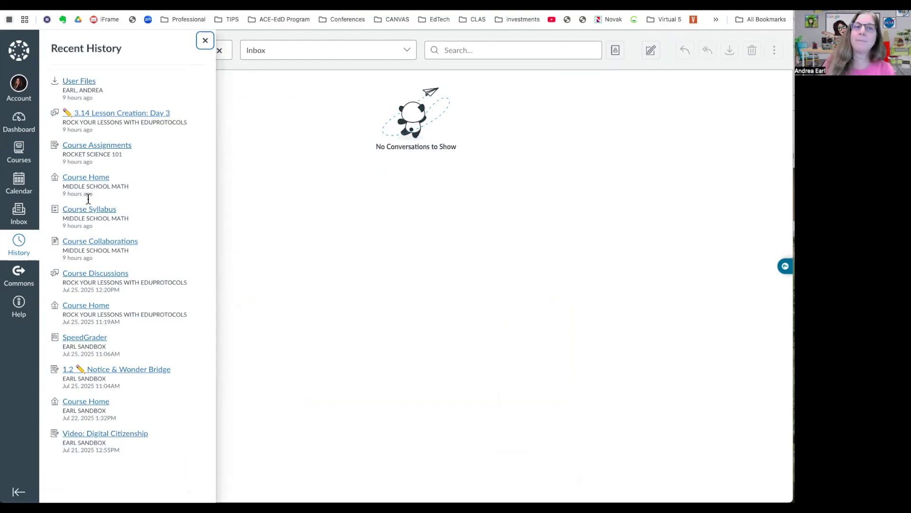
click(96, 150)
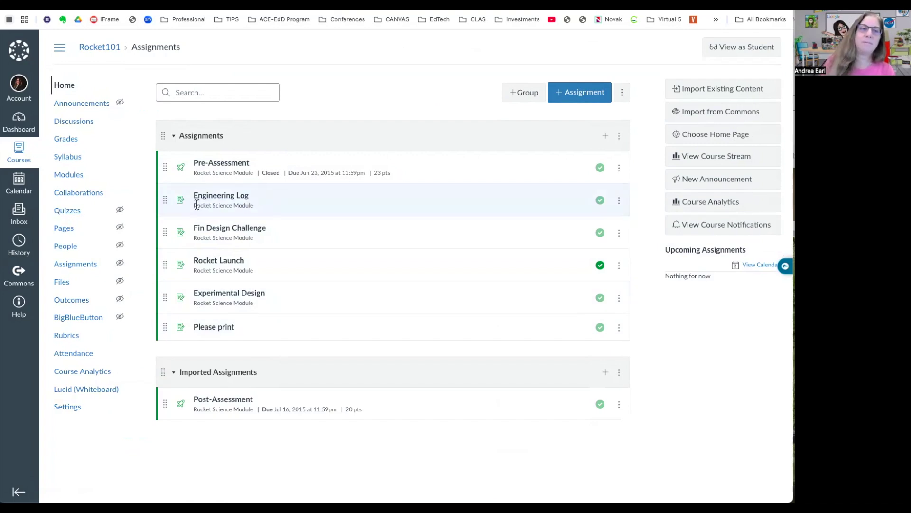
click(18, 276)
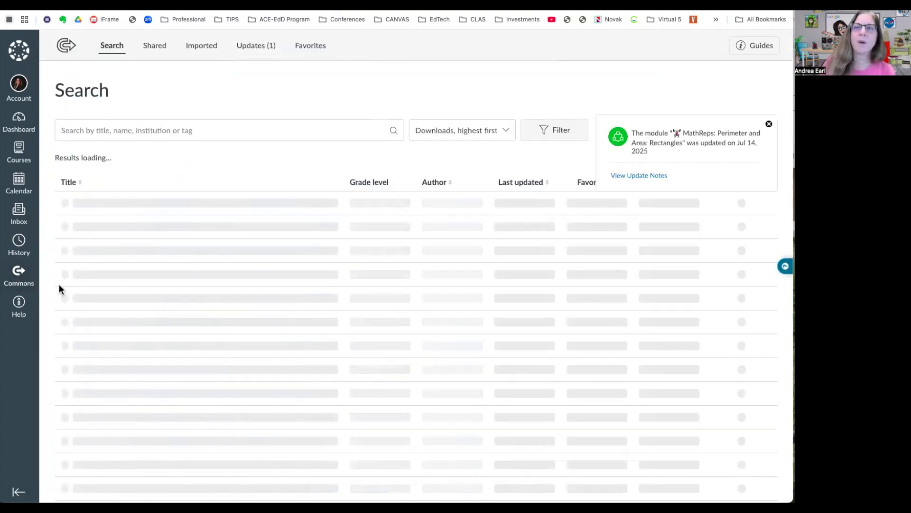
- Look through the Help resources and Canvas release notes, and go back to the Dashboard
click(19, 305)
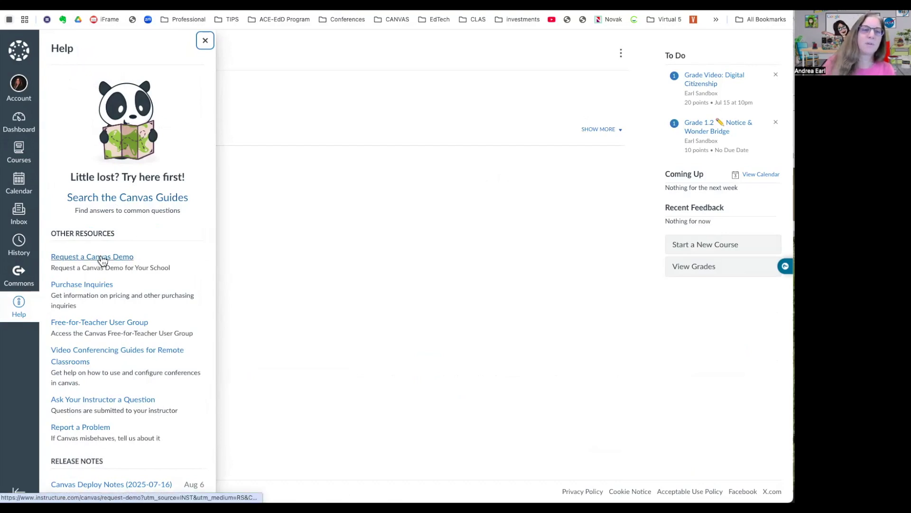
scroll(92, 326, down, 2)
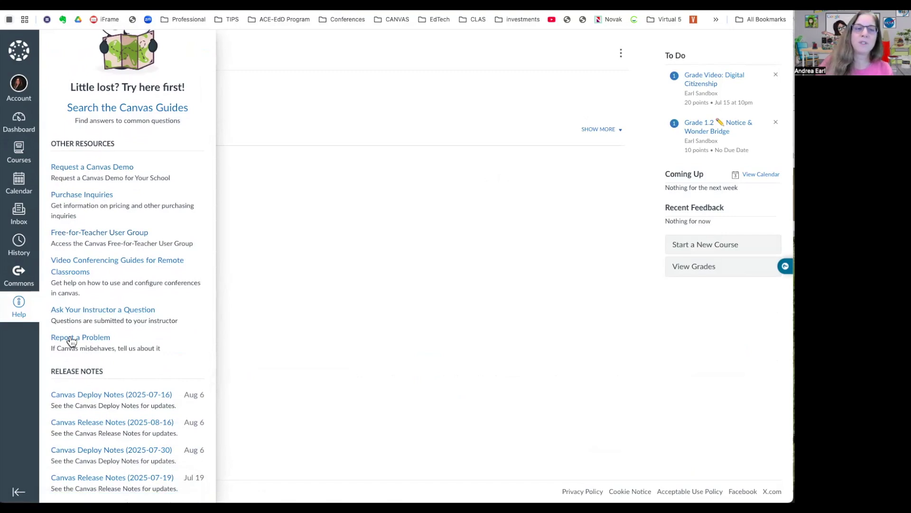
scroll(72, 340, down, 2)
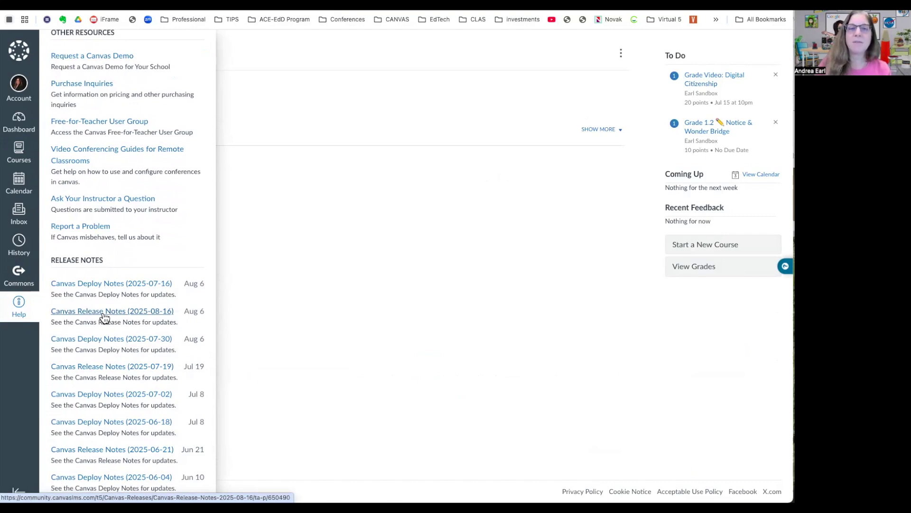
scroll(103, 318, down, 1)
click(273, 177)
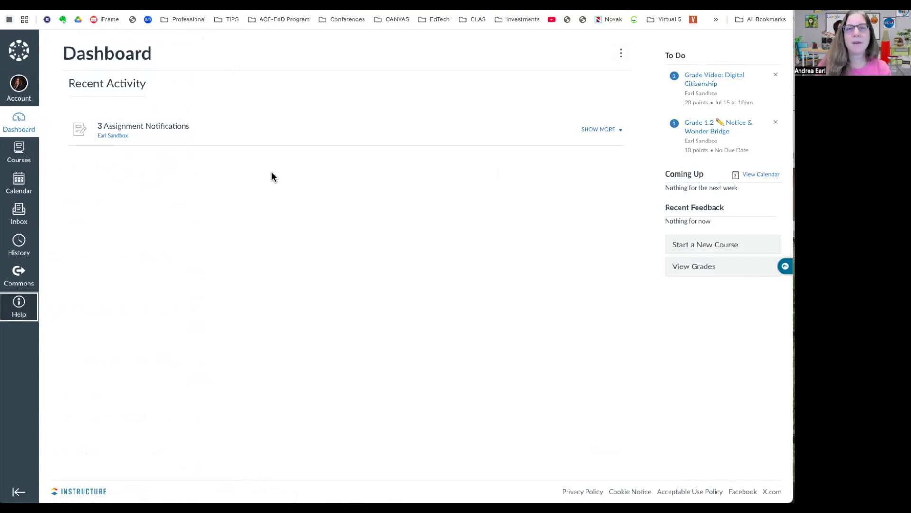
click(18, 124)
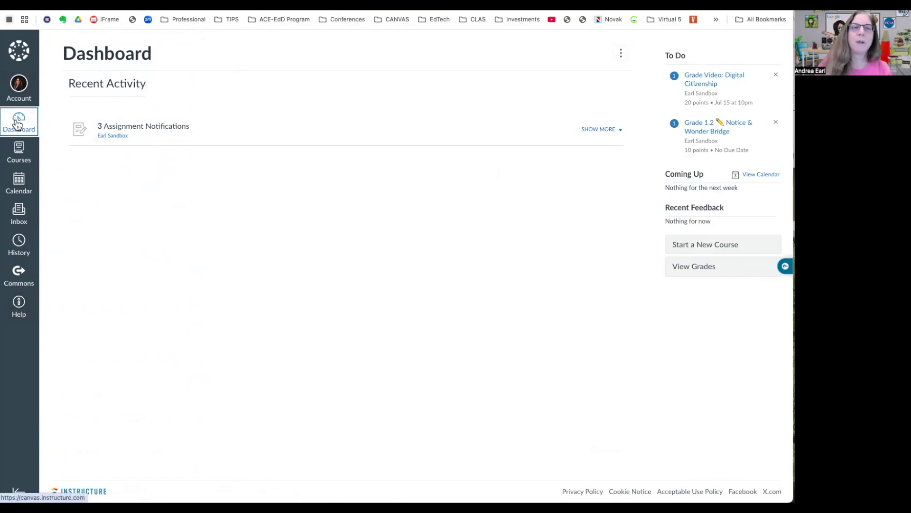